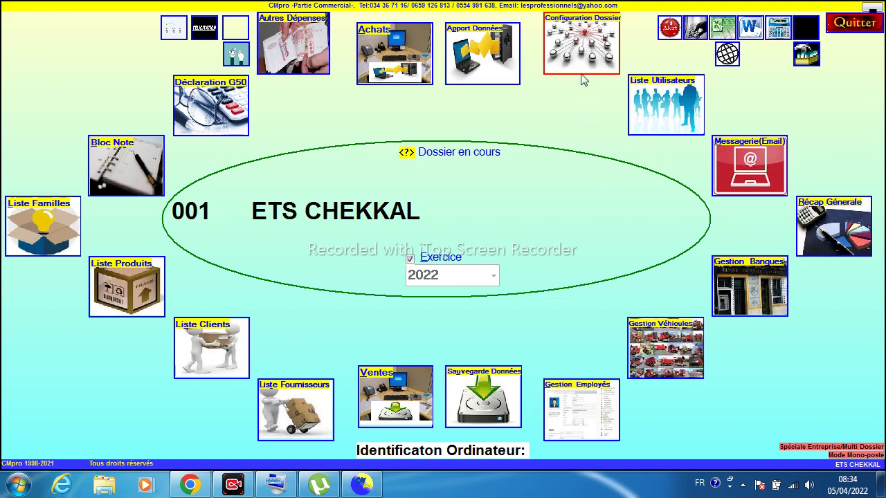
In the folder configuration, turn off the buttons from Bloc Note to Stock Limite and G50 to Calculatrice, keeping L.Produit, L.Client, Recap and L.Fournis
{"action": "left_click", "coordinate": [574, 56]}
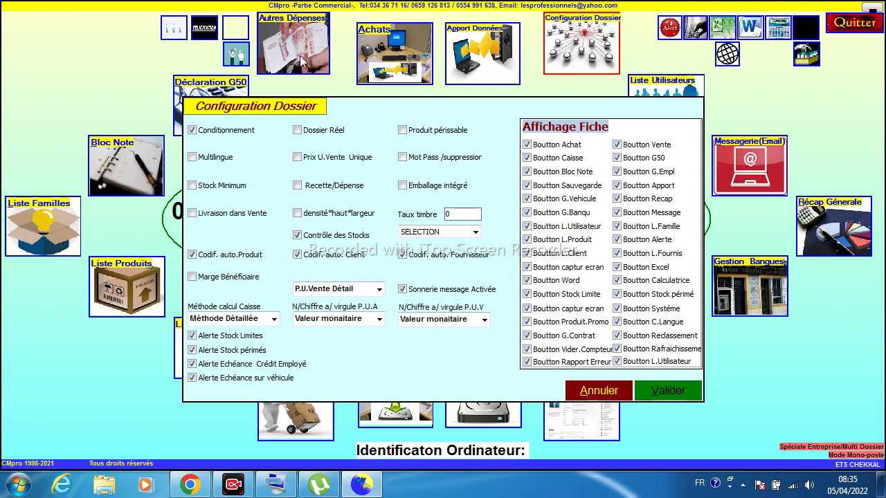
{"action": "left_click", "coordinate": [527, 172]}
{"action": "left_click", "coordinate": [617, 171]}
{"action": "left_click", "coordinate": [527, 186]}
{"action": "left_click", "coordinate": [526, 198]}
{"action": "left_click", "coordinate": [528, 227]}
{"action": "left_click", "coordinate": [616, 230]}
{"action": "left_click", "coordinate": [617, 239]}
{"action": "left_click", "coordinate": [616, 268]}
{"action": "left_click", "coordinate": [616, 281]}
{"action": "left_click", "coordinate": [527, 267]}
{"action": "left_click", "coordinate": [527, 280]}
{"action": "left_click", "coordinate": [527, 294]}
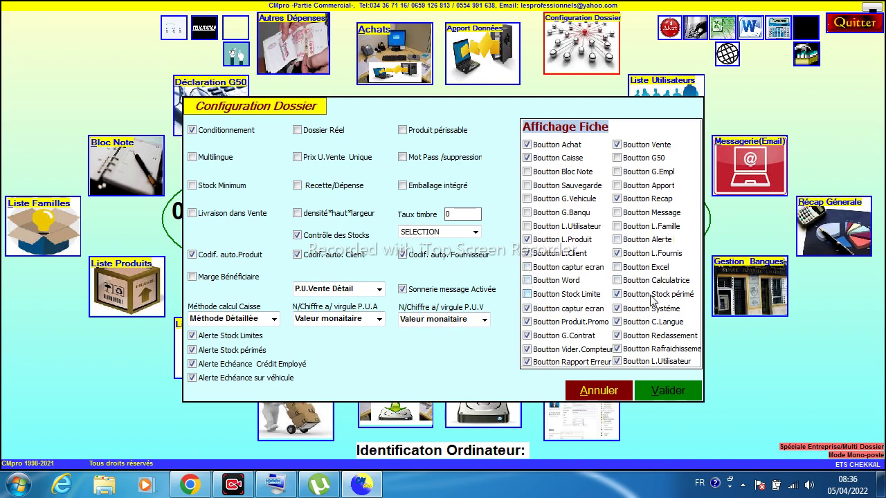
Turn off the buttons from Stock périmé to L.Utilisateur and from the second captur ecran to Rapport Erreur, then validate the folder configuration
{"action": "left_click", "coordinate": [617, 294]}
{"action": "left_click", "coordinate": [617, 308]}
{"action": "left_click", "coordinate": [616, 322]}
{"action": "left_click", "coordinate": [617, 336]}
{"action": "left_click", "coordinate": [617, 349]}
{"action": "left_click", "coordinate": [617, 361]}
{"action": "left_click", "coordinate": [527, 362]}
{"action": "left_click", "coordinate": [527, 348]}
{"action": "left_click", "coordinate": [527, 336]}
{"action": "left_click", "coordinate": [527, 322]}
{"action": "left_click", "coordinate": [527, 308]}
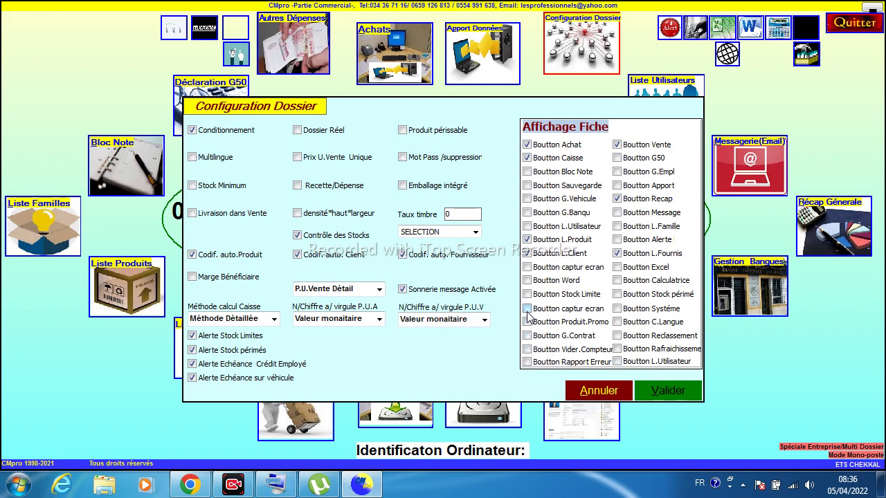
{"action": "left_click", "coordinate": [667, 401]}
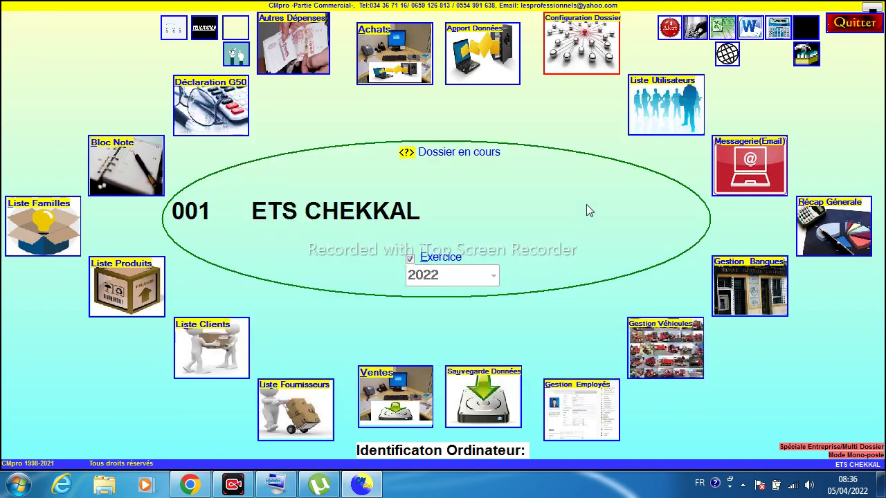
Quit and relaunch the CMpro Gestion application, and close its product alert window
{"action": "left_click", "coordinate": [849, 29]}
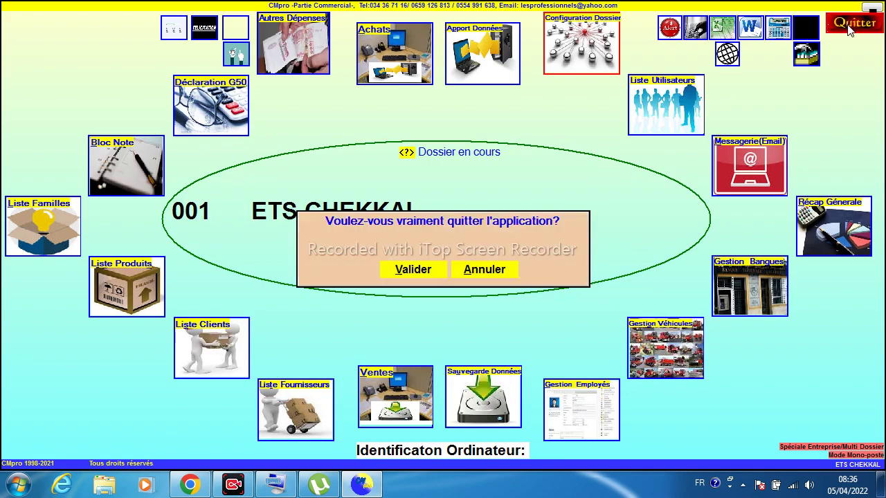
{"action": "left_click", "coordinate": [413, 270]}
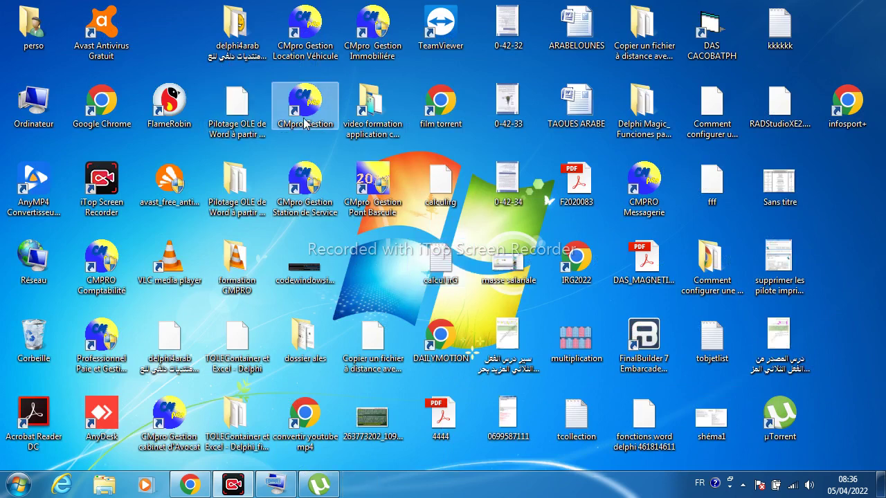
{"action": "double_click", "coordinate": [305, 123]}
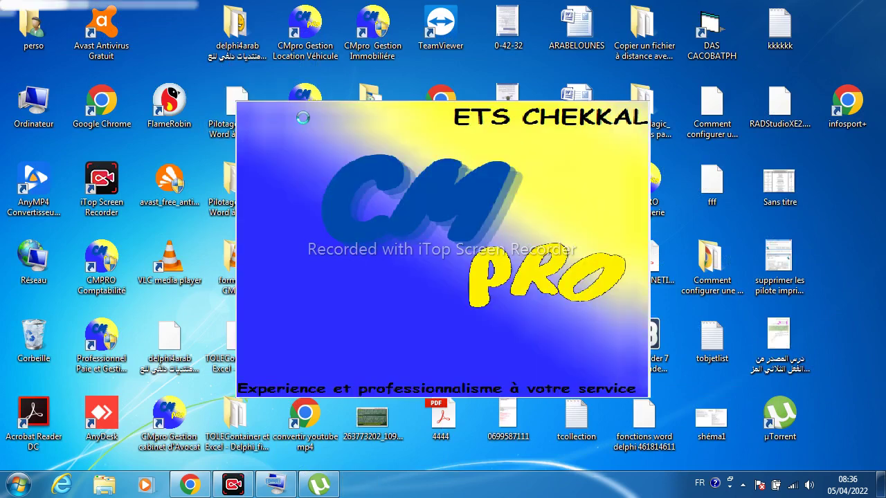
{"action": "key", "text": "Return"}
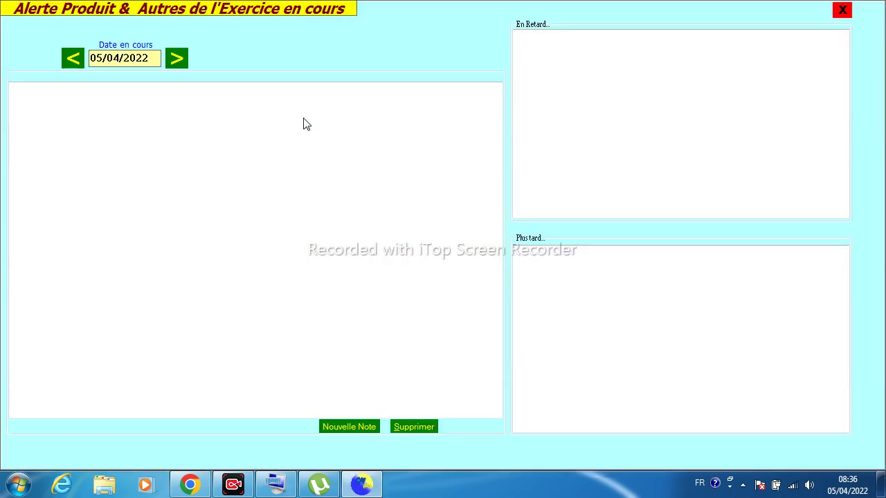
{"action": "left_click", "coordinate": [843, 10]}
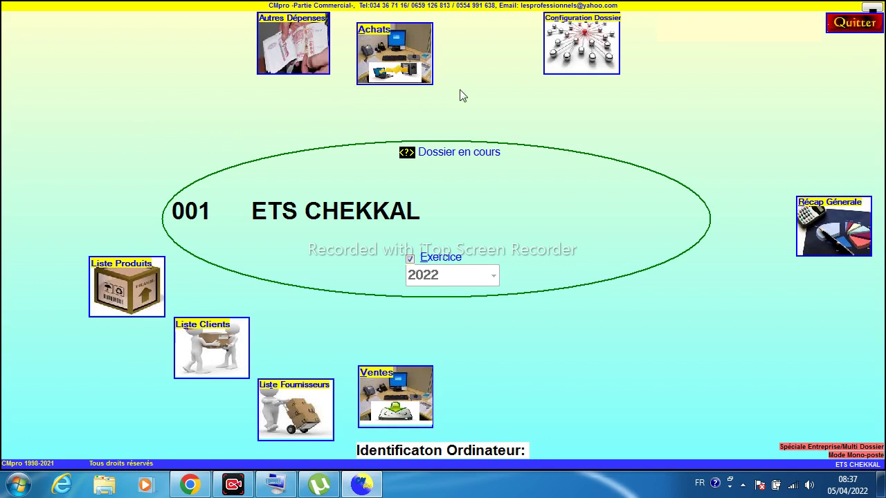
Check the button display settings in the folder configuration and leave without saving
{"action": "left_click", "coordinate": [588, 49]}
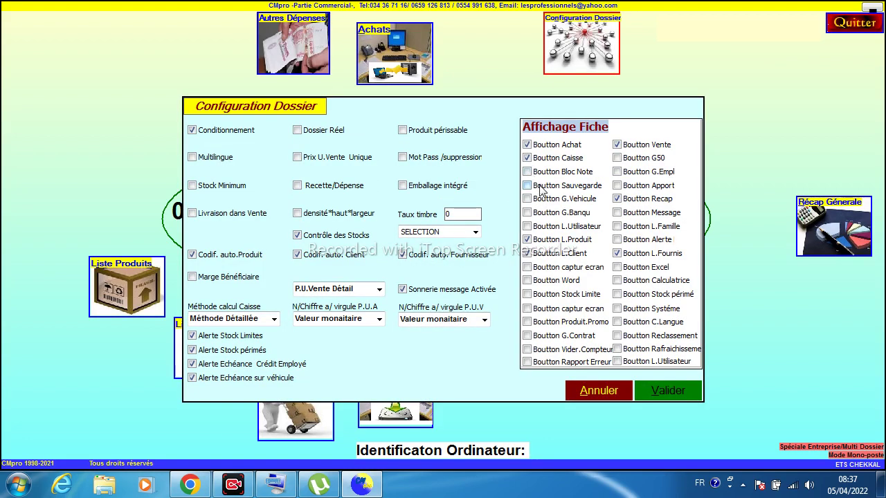
{"action": "left_click", "coordinate": [610, 394]}
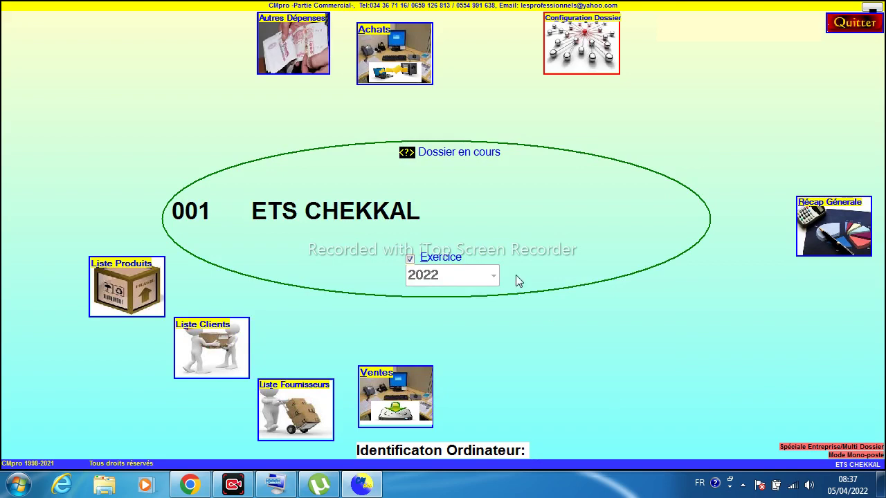
In the purchases screen's configuration, hide the B.Commande, A.Marchandise, C.Ecran, P.Systéme, L.fournisseur, L.Produit, Fiche Stock and Stock Lim buttons
{"action": "left_click", "coordinate": [404, 52]}
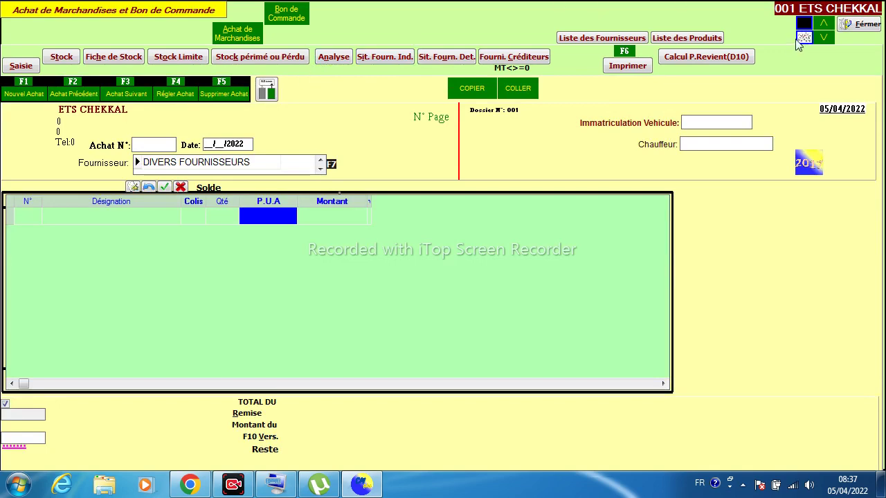
{"action": "left_click", "coordinate": [823, 39]}
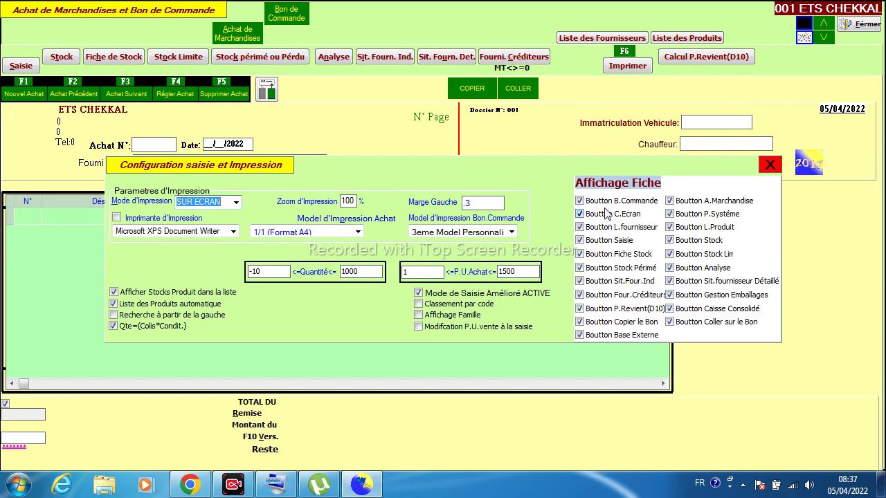
{"action": "left_click", "coordinate": [580, 201]}
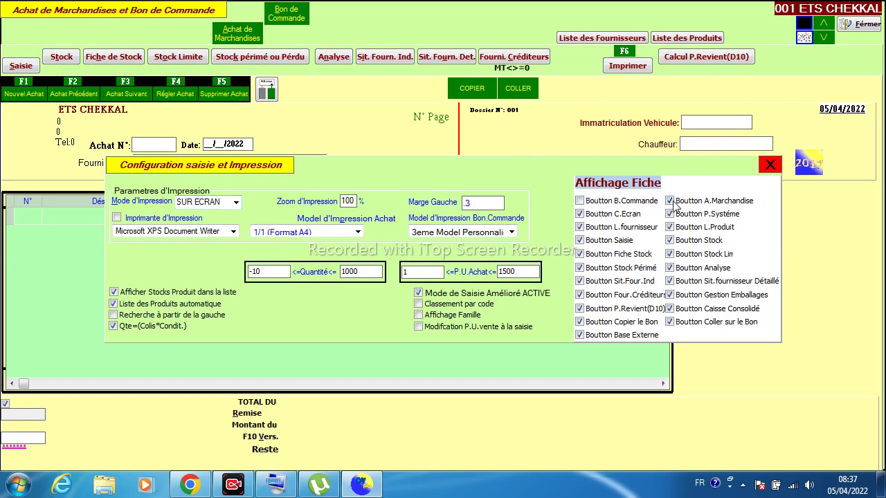
{"action": "left_click", "coordinate": [580, 214]}
{"action": "left_click", "coordinate": [669, 214]}
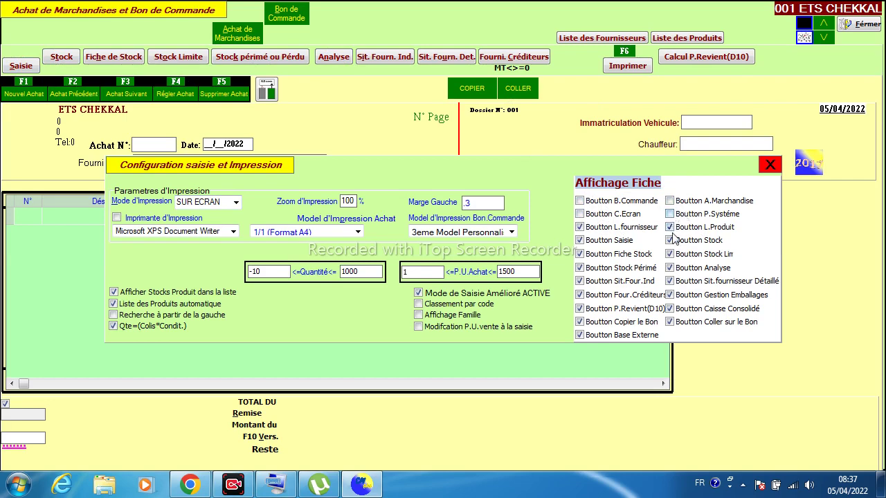
{"action": "left_click", "coordinate": [670, 227]}
{"action": "left_click", "coordinate": [580, 227]}
{"action": "left_click", "coordinate": [580, 241]}
{"action": "left_click", "coordinate": [580, 254]}
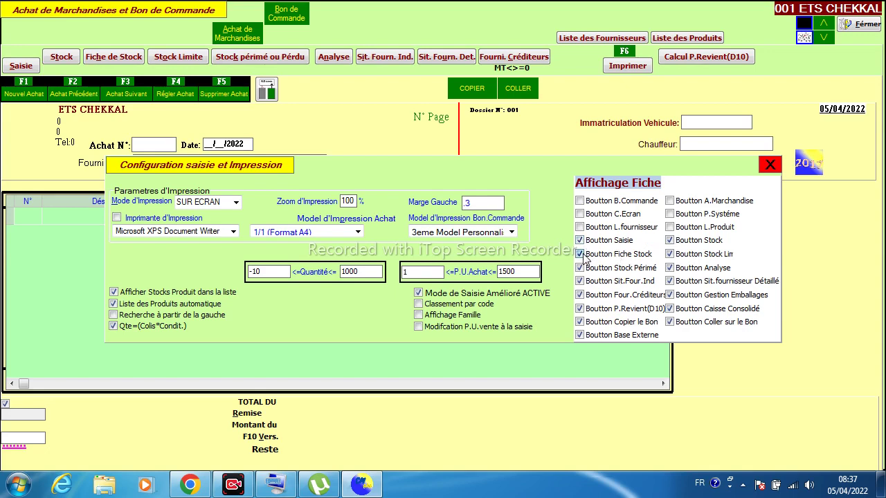
{"action": "left_click", "coordinate": [670, 254]}
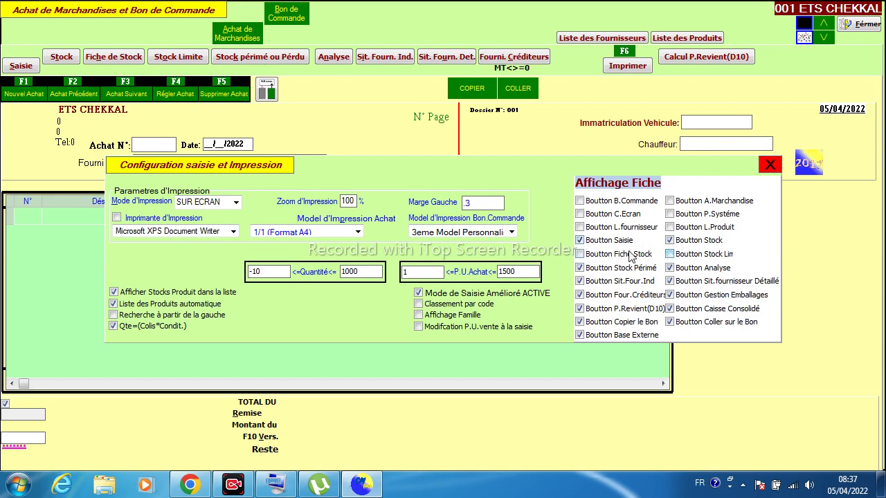
Hide all remaining purchase buttons except Saisie, Stock and Analyse, and apply the display changes
{"action": "left_click", "coordinate": [670, 281]}
{"action": "left_click", "coordinate": [580, 281]}
{"action": "left_click", "coordinate": [580, 295]}
{"action": "left_click", "coordinate": [670, 295]}
{"action": "left_click", "coordinate": [669, 309]}
{"action": "left_click", "coordinate": [669, 322]}
{"action": "left_click", "coordinate": [580, 308]}
{"action": "left_click", "coordinate": [580, 322]}
{"action": "left_click", "coordinate": [580, 335]}
{"action": "left_click", "coordinate": [824, 26]}
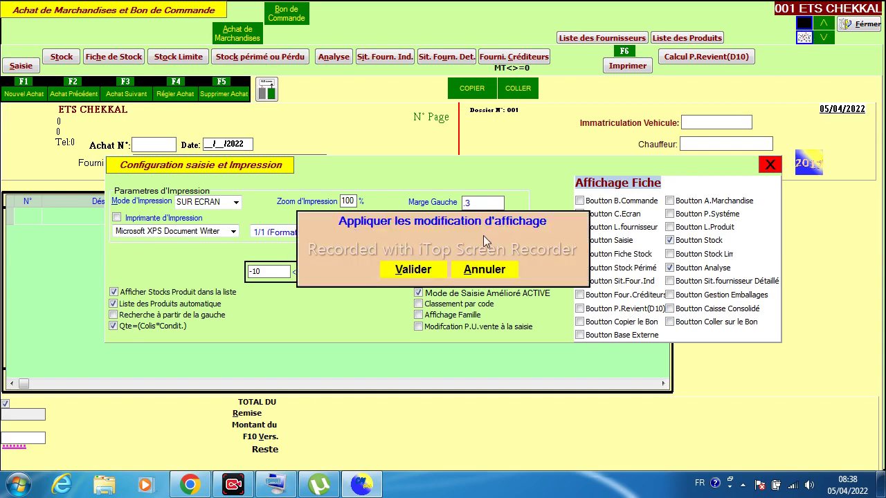
{"action": "left_click", "coordinate": [434, 275]}
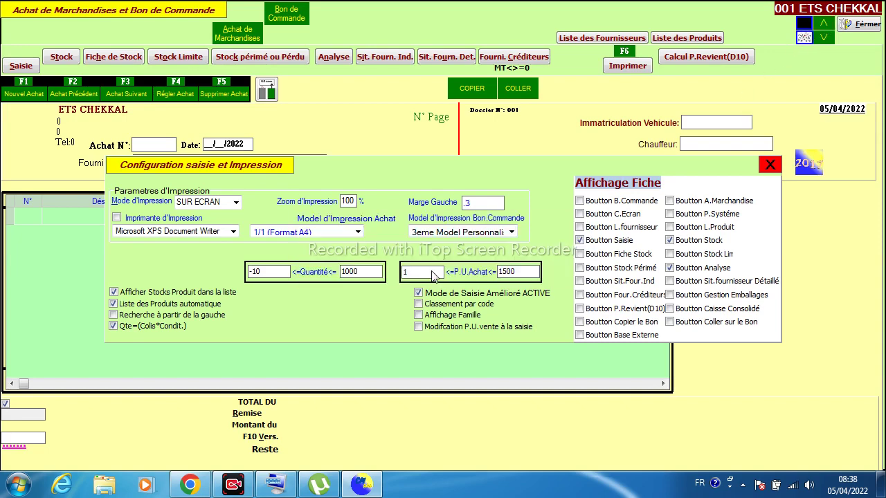
Reopen the purchases screen to check its displayed buttons and its configuration, and return to the main screen
{"action": "left_click", "coordinate": [855, 25]}
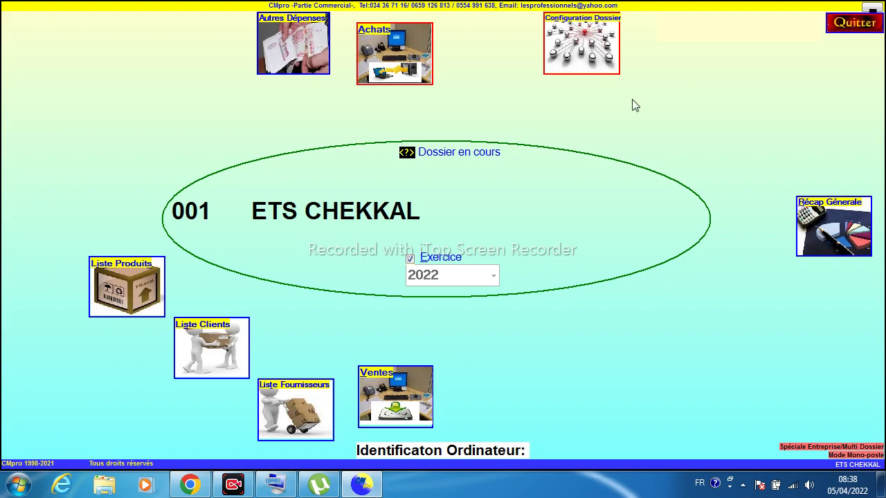
{"action": "left_click", "coordinate": [418, 64]}
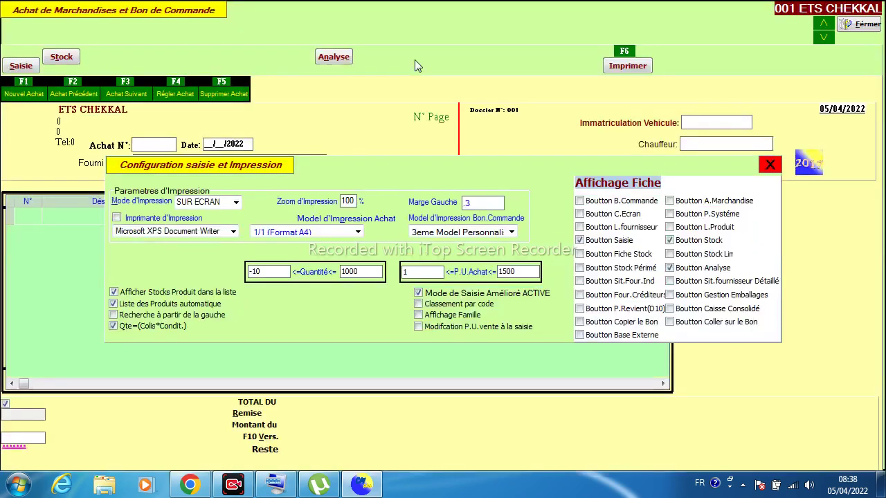
{"action": "left_click", "coordinate": [769, 165]}
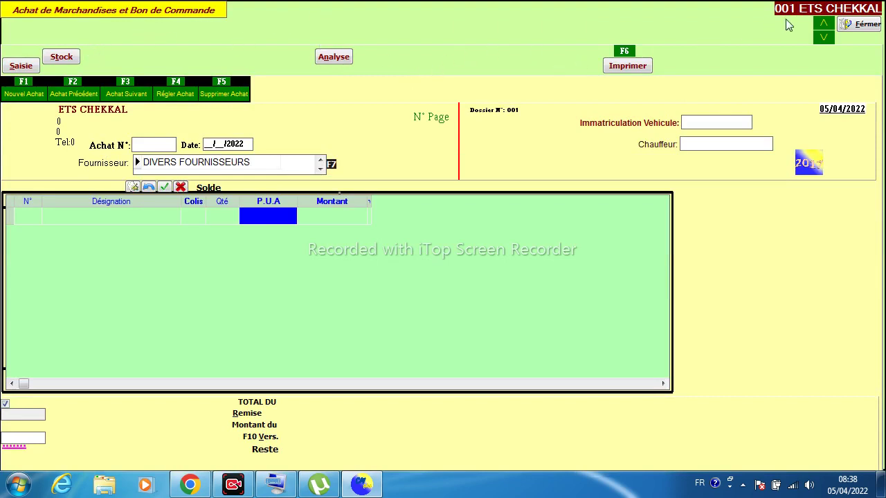
{"action": "left_click", "coordinate": [824, 36]}
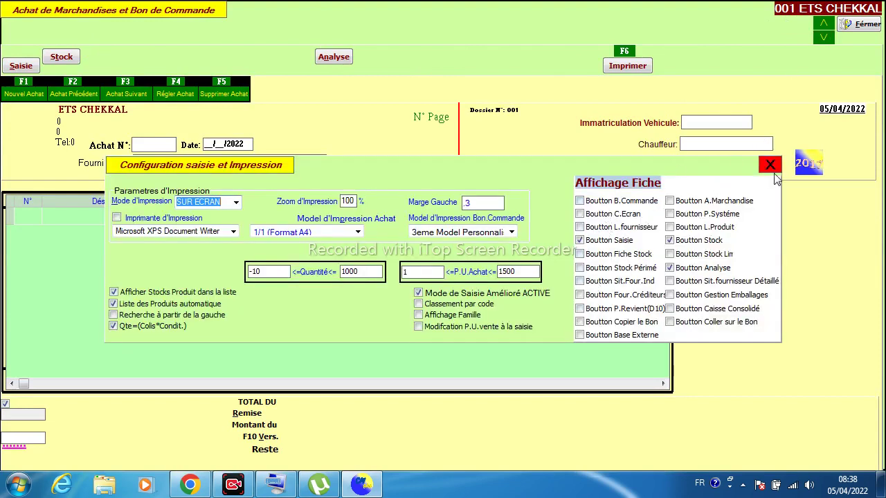
{"action": "left_click", "coordinate": [773, 170]}
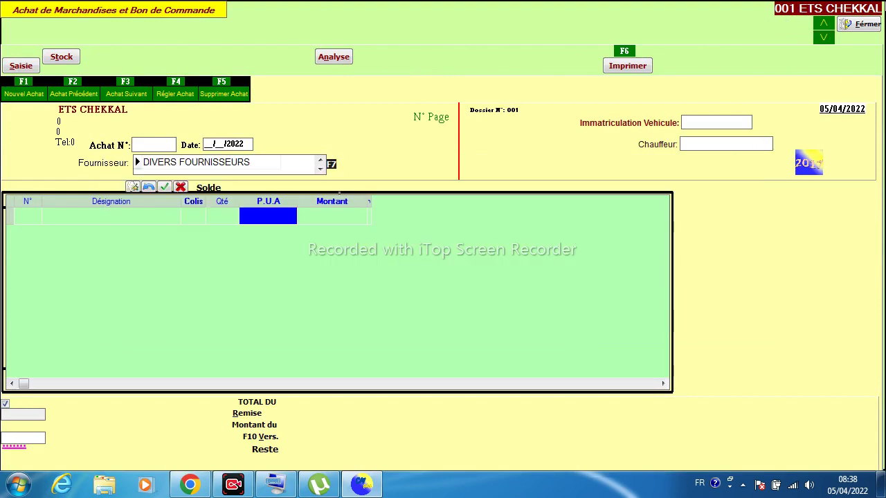
{"action": "left_click", "coordinate": [861, 25]}
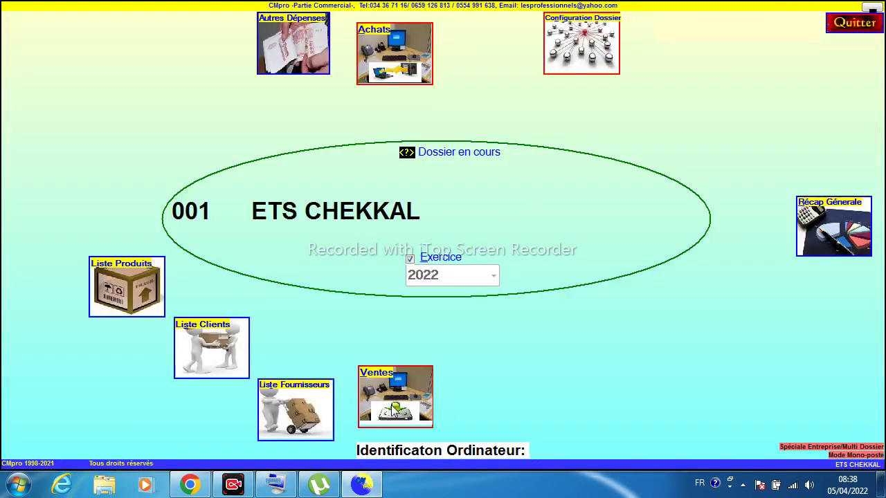
In the sales screen's configuration, enable the B.Commande, A.Marchandise, C.Ecran, P.Systéme, L.fournisseur and L.Produit buttons
{"action": "left_click", "coordinate": [392, 409]}
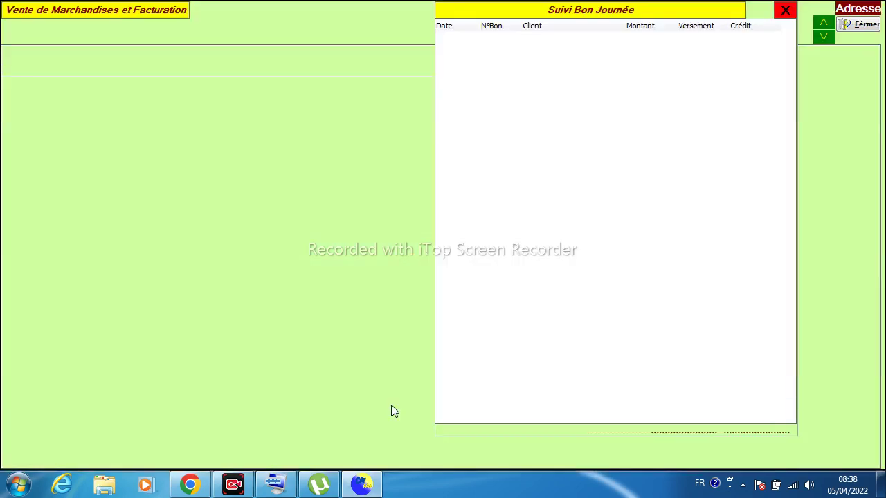
{"action": "left_click", "coordinate": [787, 9]}
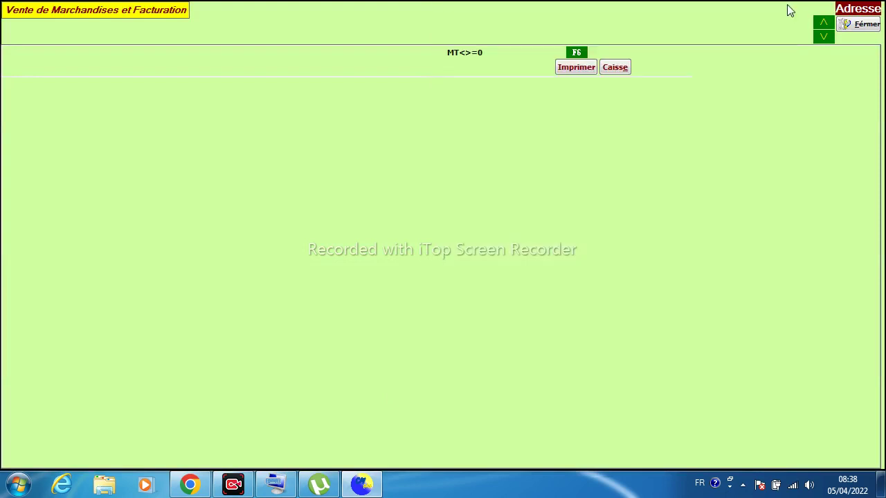
{"action": "left_click", "coordinate": [828, 29]}
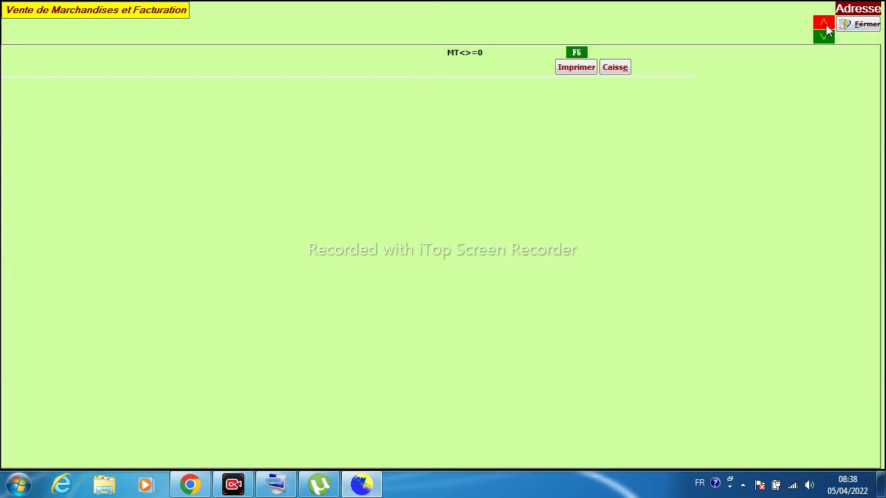
{"action": "left_click", "coordinate": [507, 271]}
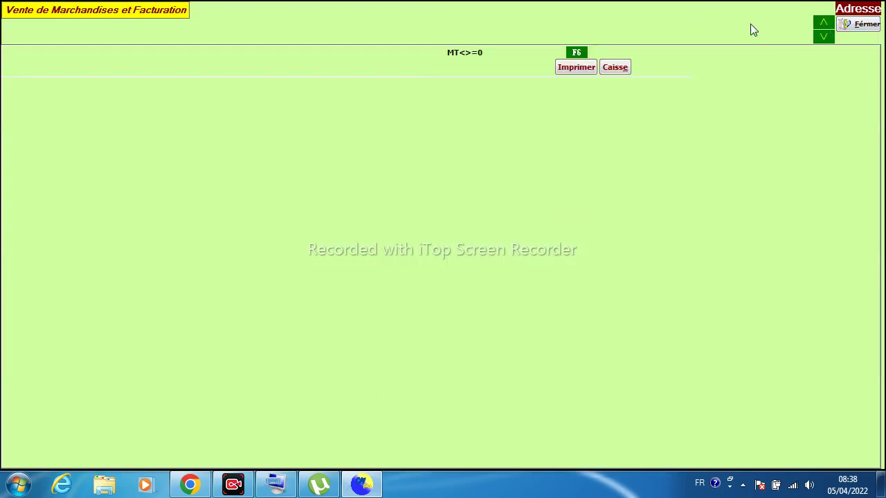
{"action": "left_click", "coordinate": [823, 37]}
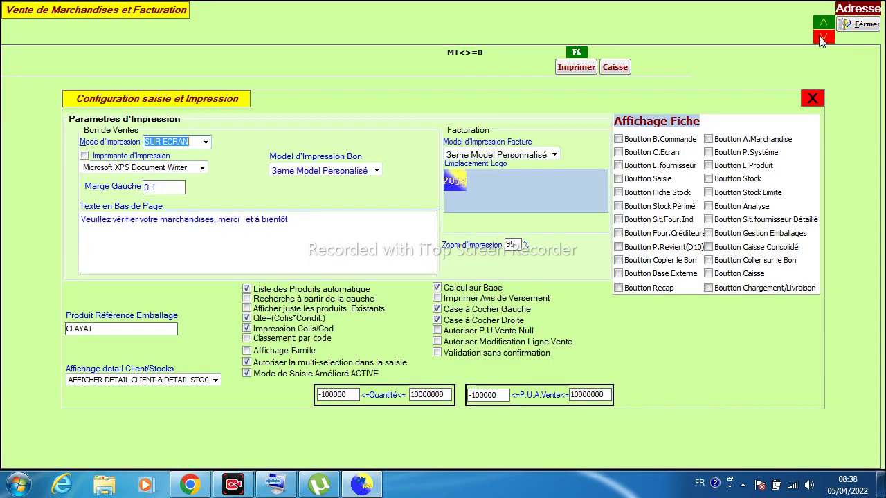
{"action": "left_click", "coordinate": [619, 140]}
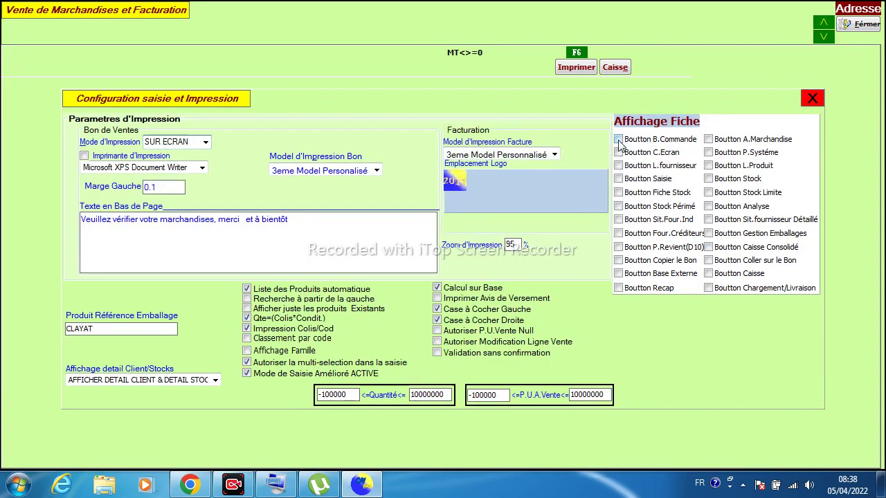
{"action": "left_click", "coordinate": [708, 140]}
{"action": "left_click", "coordinate": [708, 153]}
{"action": "left_click", "coordinate": [619, 153]}
{"action": "left_click", "coordinate": [619, 166]}
{"action": "left_click", "coordinate": [708, 166]}
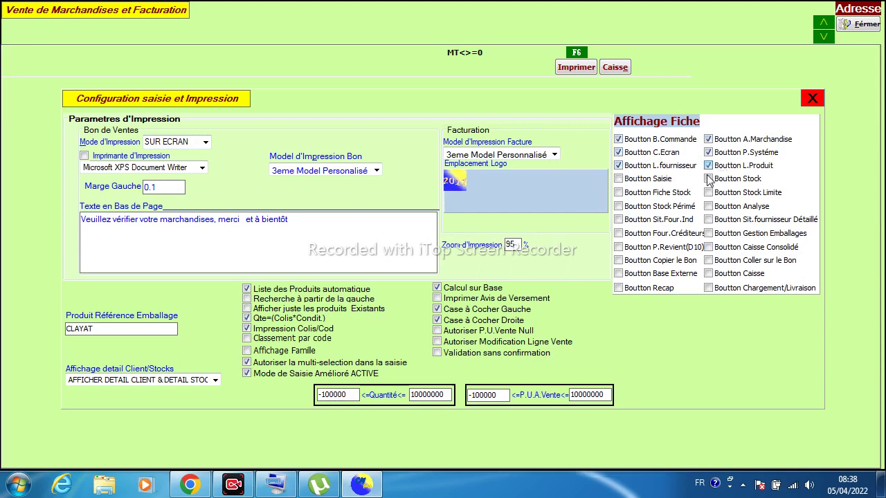
Enable the Saisie and Fiche Stock buttons, plus every sales button from Stock and Stock Limite through Caisse and Chargement/Livraison
{"action": "left_click", "coordinate": [708, 178]}
{"action": "left_click", "coordinate": [619, 178]}
{"action": "left_click", "coordinate": [618, 192]}
{"action": "left_click", "coordinate": [708, 192]}
{"action": "left_click", "coordinate": [708, 206]}
{"action": "left_click", "coordinate": [708, 219]}
{"action": "left_click", "coordinate": [708, 233]}
{"action": "left_click", "coordinate": [708, 247]}
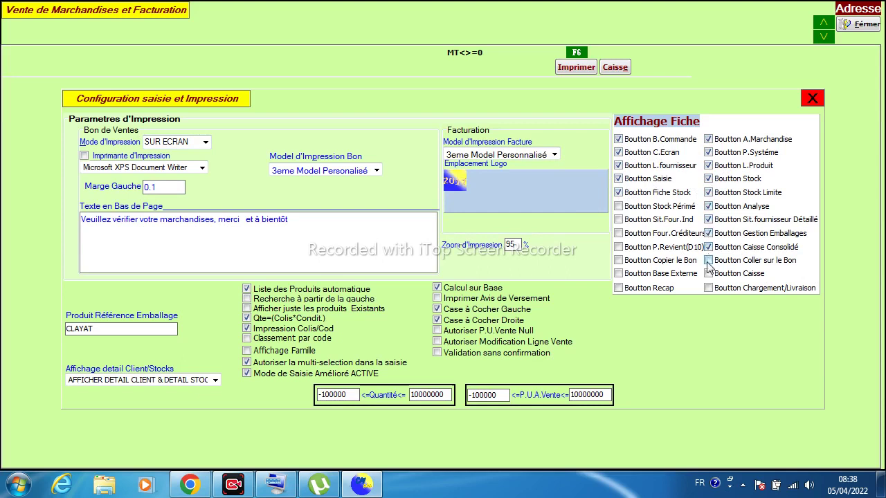
{"action": "left_click", "coordinate": [708, 260]}
{"action": "left_click", "coordinate": [708, 273]}
{"action": "left_click", "coordinate": [708, 288]}
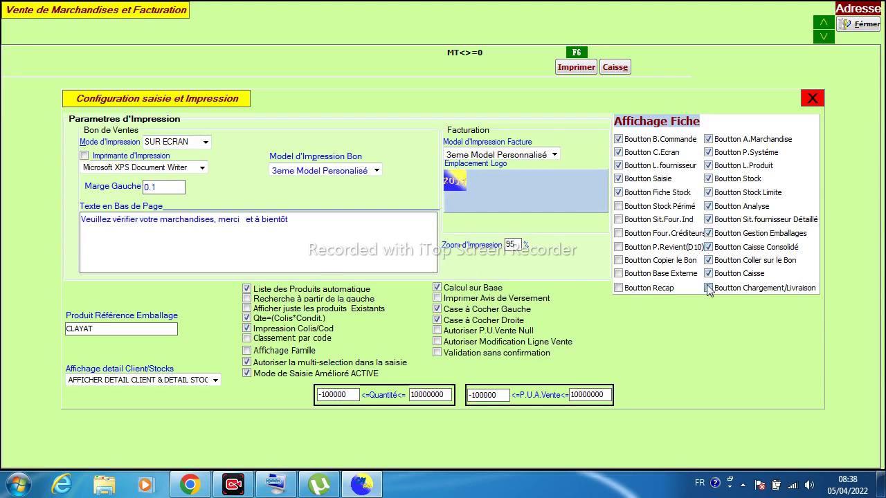
Enable the Recap, Base Externe, Copier le Bon, P.Revient(D10), Four.Créditeurs, Sit.Four.Ind and Stock Périmé buttons for the sales screen
{"action": "left_click", "coordinate": [619, 288]}
{"action": "left_click", "coordinate": [619, 273]}
{"action": "left_click", "coordinate": [619, 260]}
{"action": "left_click", "coordinate": [619, 247]}
{"action": "left_click", "coordinate": [619, 233]}
{"action": "left_click", "coordinate": [619, 219]}
{"action": "left_click", "coordinate": [619, 206]}
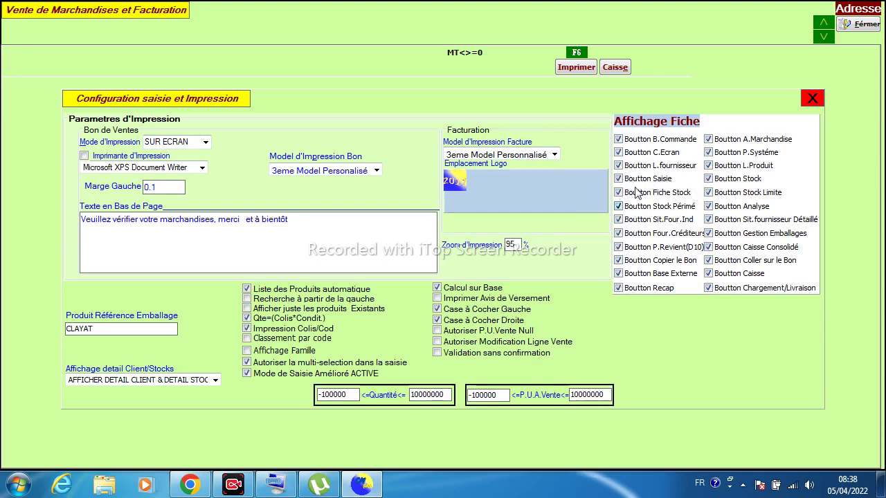
Apply the sales screen's display changes and quit the application
{"action": "left_click", "coordinate": [821, 24]}
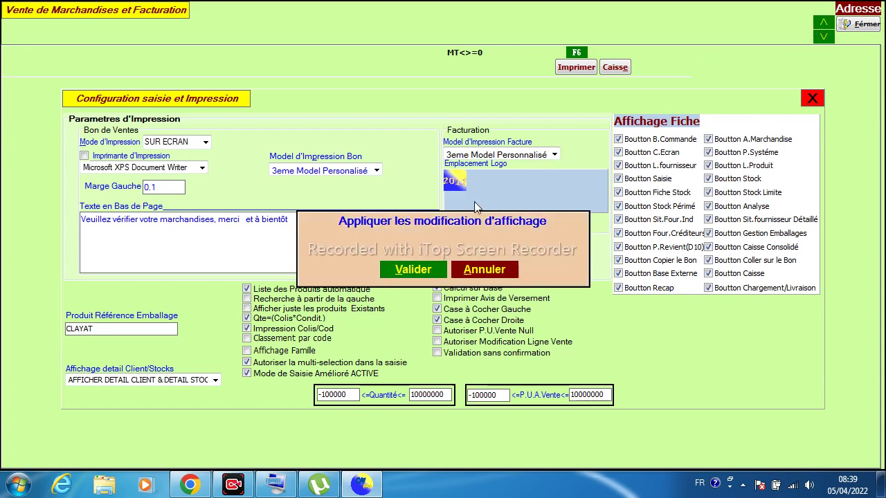
{"action": "left_click", "coordinate": [396, 271]}
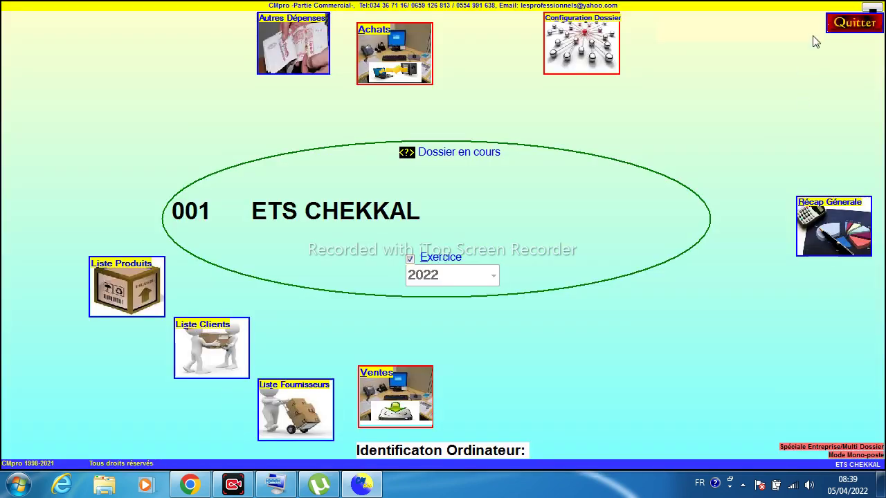
{"action": "left_click", "coordinate": [842, 18]}
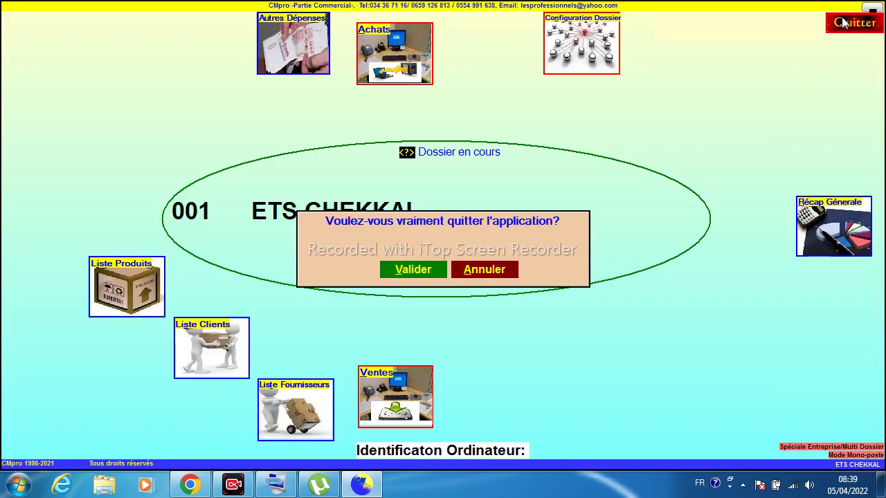
{"action": "left_click", "coordinate": [436, 267]}
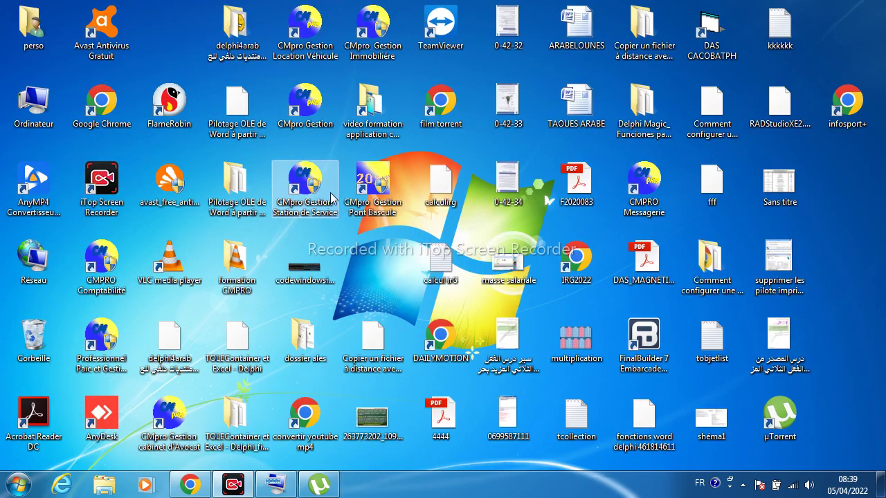
Relaunch CMpro Gestion from the desktop, dismissing the product alert, and open the sales screen
{"action": "double_click", "coordinate": [314, 115]}
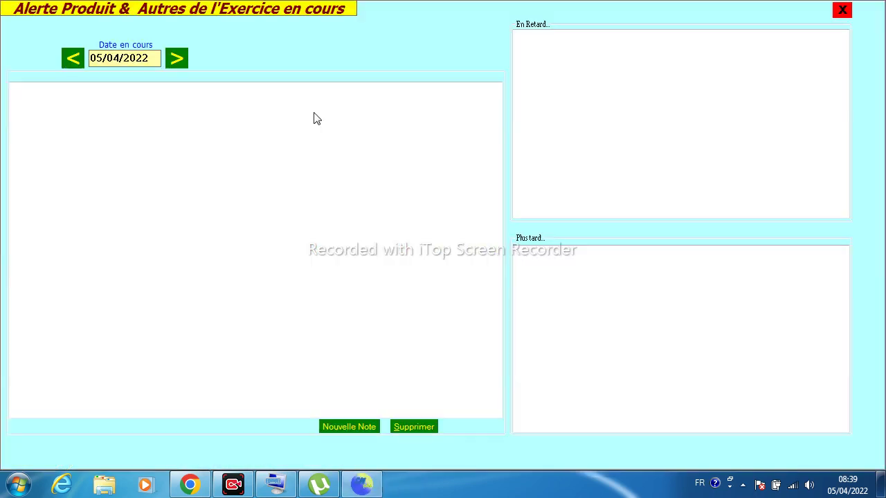
{"action": "left_click", "coordinate": [841, 10]}
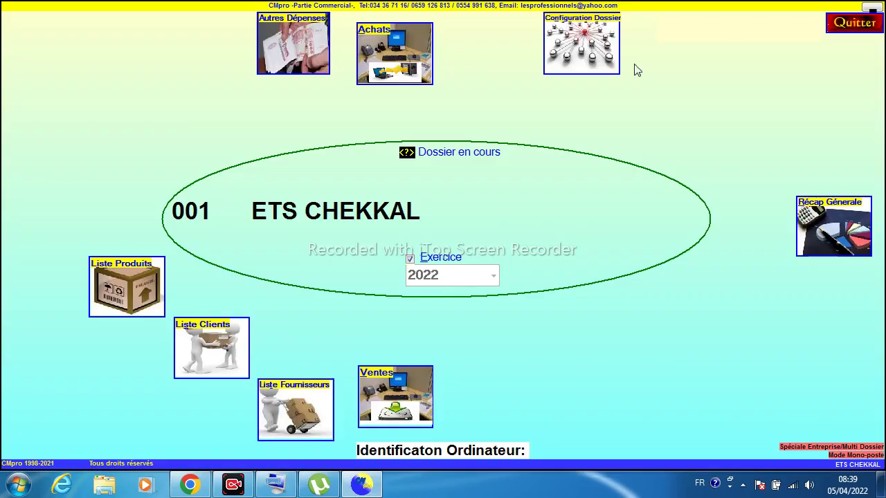
{"action": "left_click", "coordinate": [387, 416]}
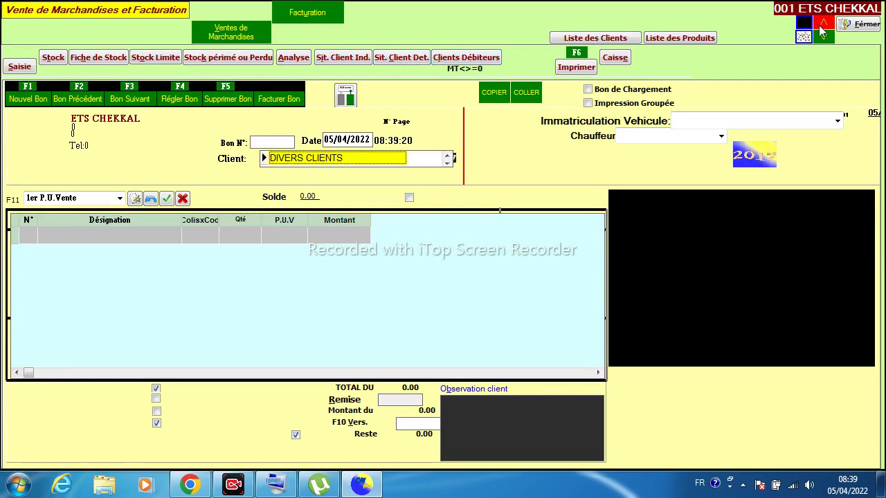
In the sales screen's configuration, disable the B.Commande, A.Marchandise, P.Systéme, C.Ecran, L.fournisseur and L.Produit buttons
{"action": "left_click", "coordinate": [822, 27]}
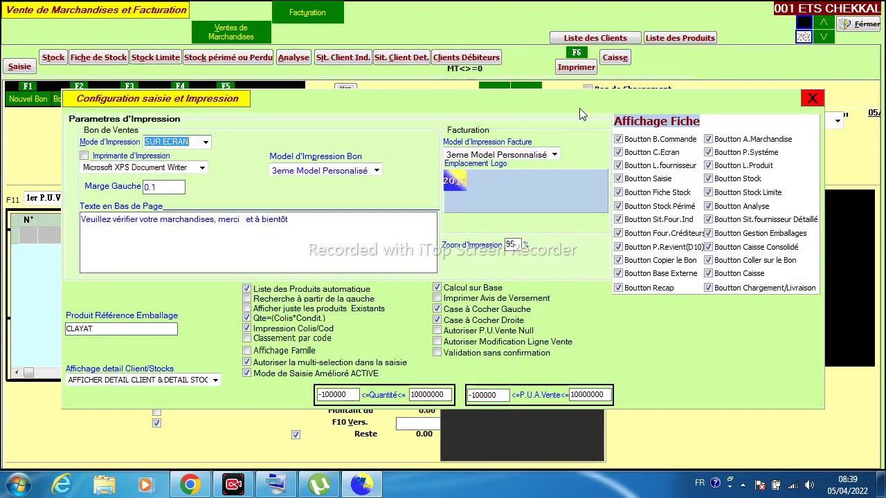
{"action": "left_click", "coordinate": [618, 139]}
{"action": "left_click", "coordinate": [708, 139]}
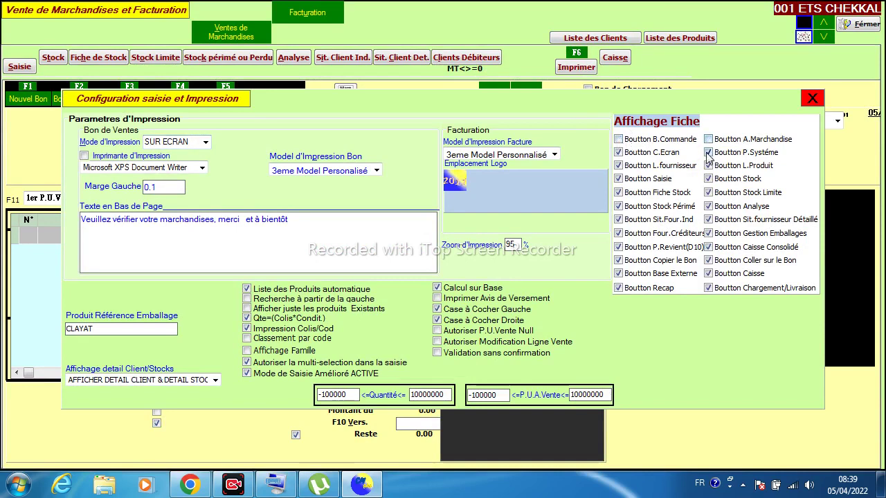
{"action": "left_click", "coordinate": [708, 152]}
{"action": "left_click", "coordinate": [618, 152]}
{"action": "left_click", "coordinate": [618, 165]}
{"action": "left_click", "coordinate": [708, 166]}
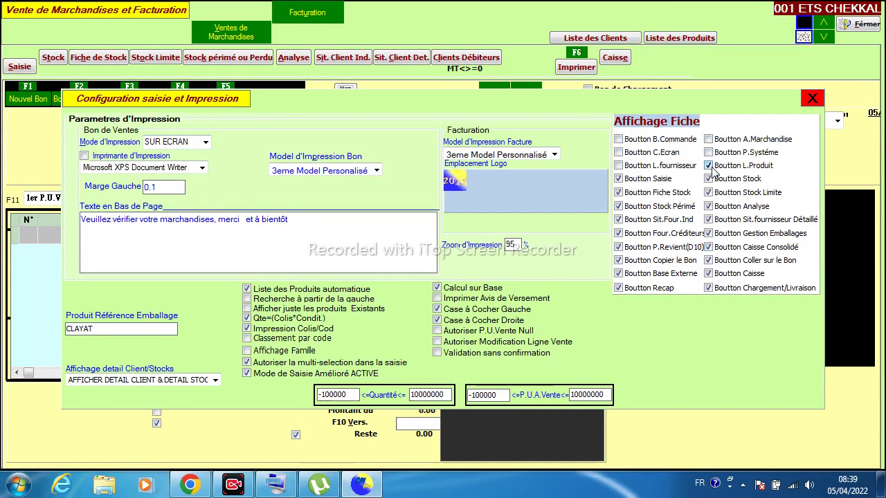
Disable the Fiche Stock, Stock Limite, Stock Périmé, Sit.Four.Ind, Sit.fournisseur Détaillé and Gestion Emballages buttons for the sales screen
{"action": "left_click", "coordinate": [618, 192]}
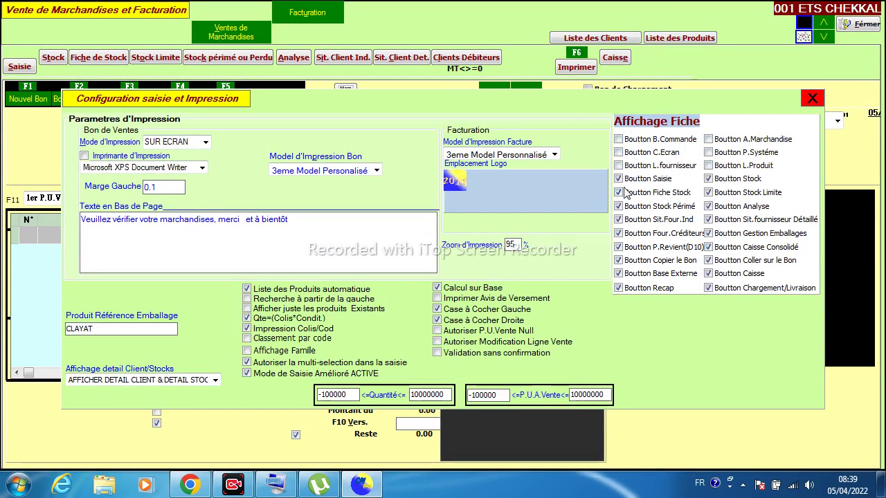
{"action": "left_click", "coordinate": [708, 193]}
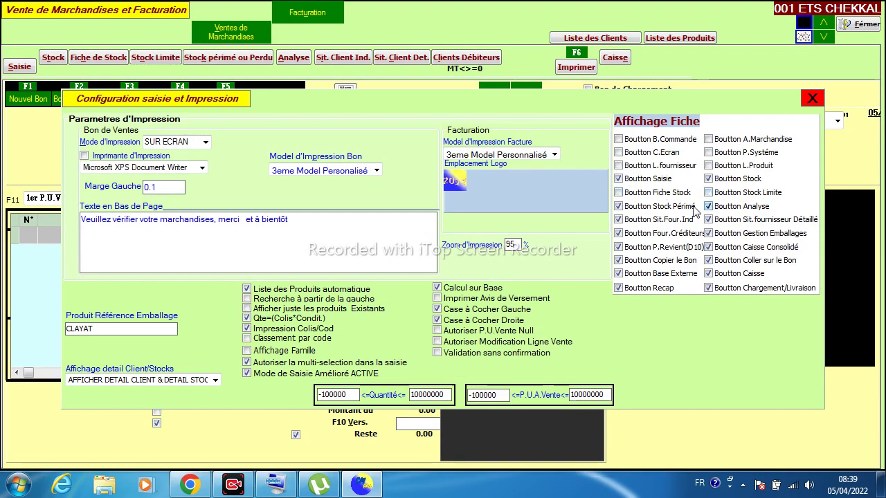
{"action": "left_click", "coordinate": [618, 206]}
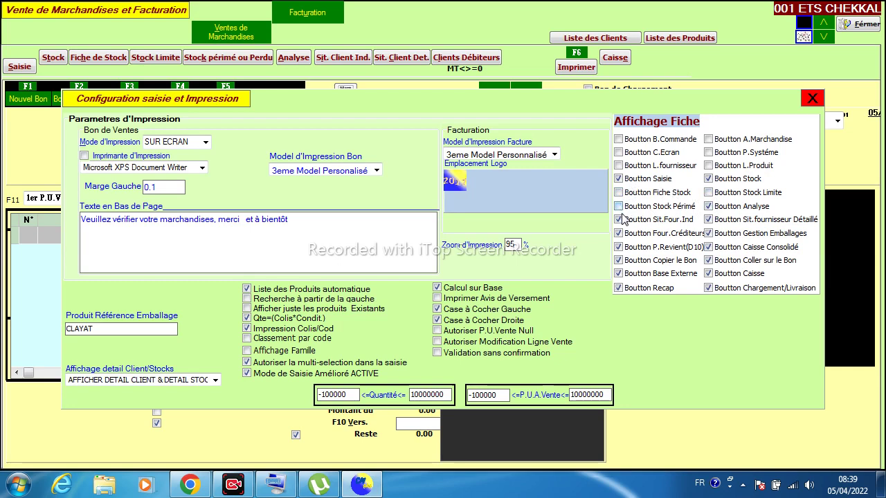
{"action": "left_click", "coordinate": [658, 215]}
{"action": "left_click", "coordinate": [708, 219]}
{"action": "left_click", "coordinate": [709, 233]}
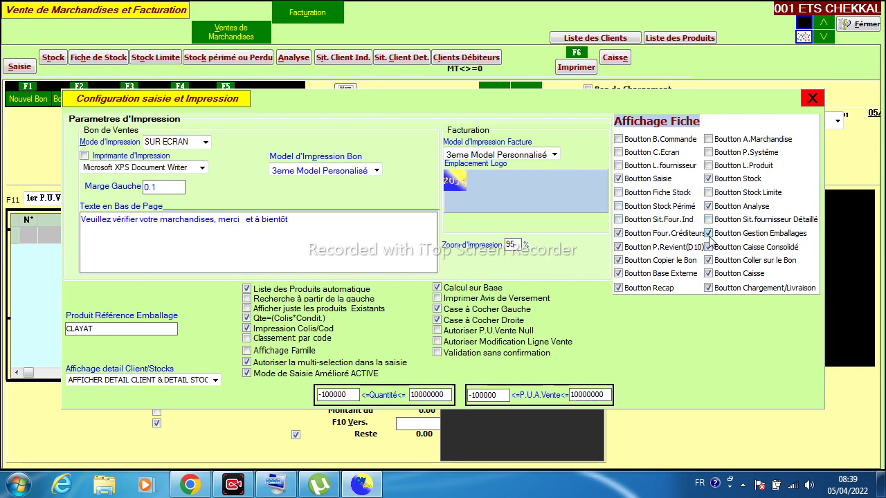
Disable the Four.Créditeurs, P.Revient(D10), Caisse Consolidé, Coller sur le Bon, Caisse, Copier le Bon, Base Externe, Recap and Chargement/Livraison buttons
{"action": "left_click", "coordinate": [618, 233]}
{"action": "left_click", "coordinate": [618, 246]}
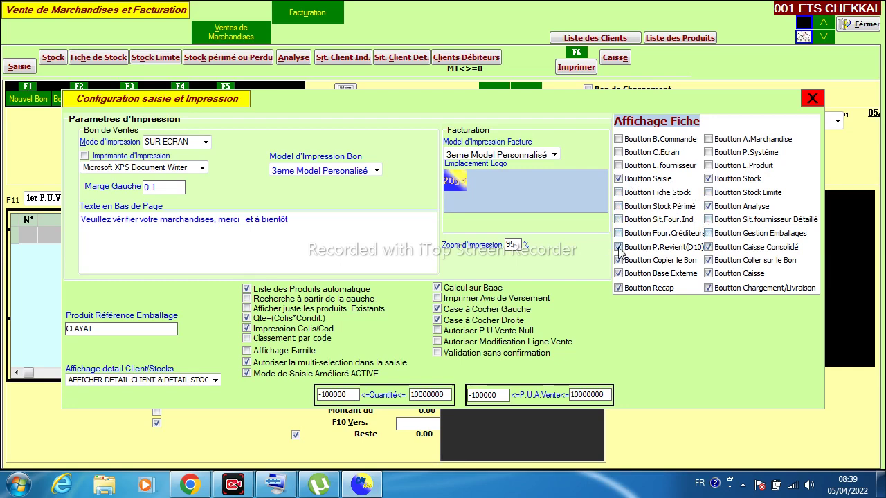
{"action": "left_click", "coordinate": [708, 247]}
{"action": "left_click", "coordinate": [709, 274]}
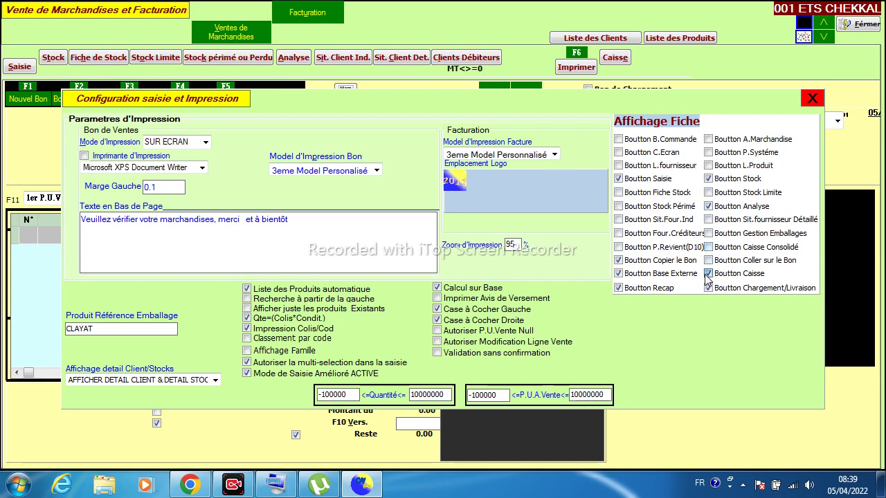
{"action": "left_click", "coordinate": [618, 260]}
{"action": "left_click", "coordinate": [618, 273]}
{"action": "left_click", "coordinate": [618, 288]}
{"action": "left_click", "coordinate": [708, 288]}
Re-enable the Sit.Four.Ind button and apply the display changes for the sales screen
{"action": "left_click", "coordinate": [619, 220]}
{"action": "left_click", "coordinate": [819, 23]}
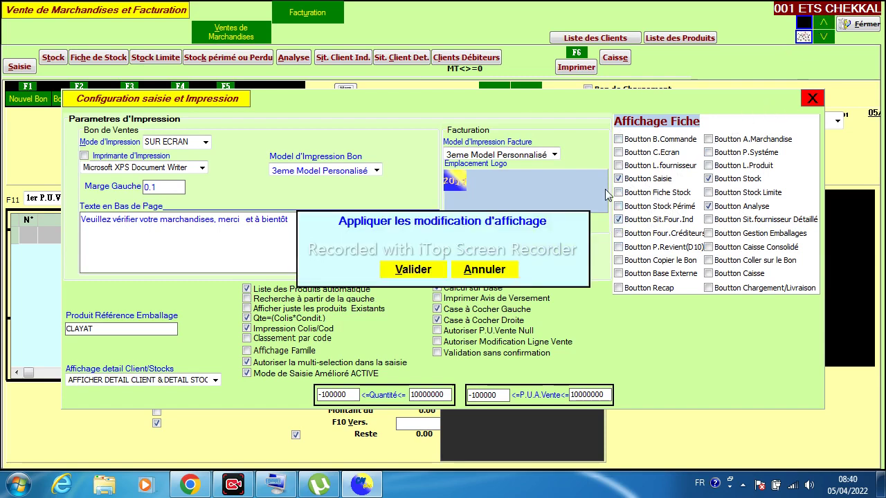
{"action": "left_click", "coordinate": [422, 274]}
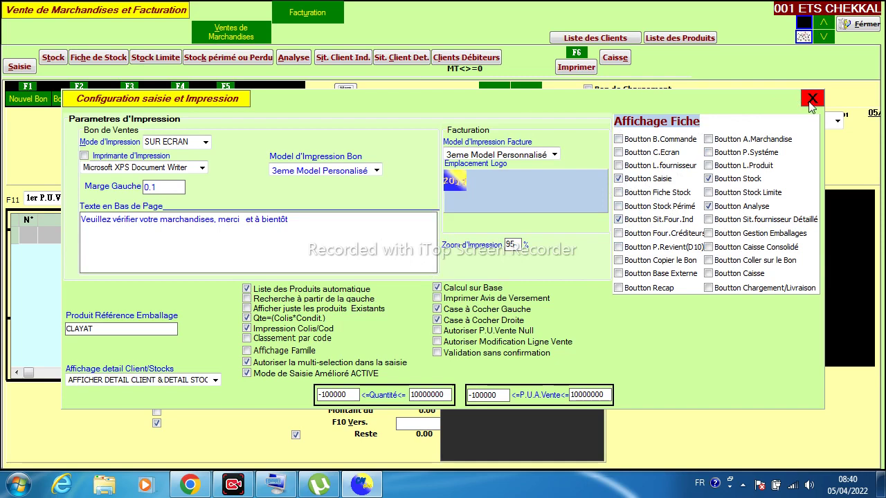
Return to the main screen and reopen the sales screen to check its displayed buttons
{"action": "left_click", "coordinate": [856, 26]}
{"action": "left_click", "coordinate": [856, 26]}
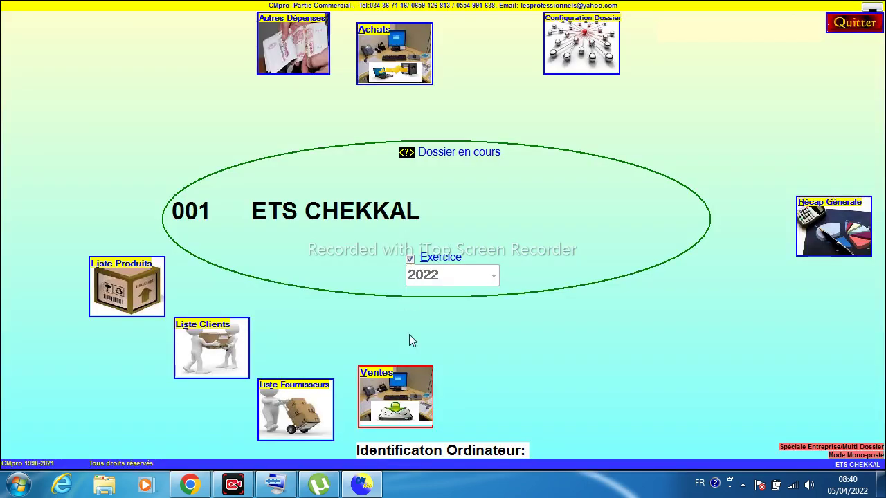
{"action": "left_click", "coordinate": [405, 383]}
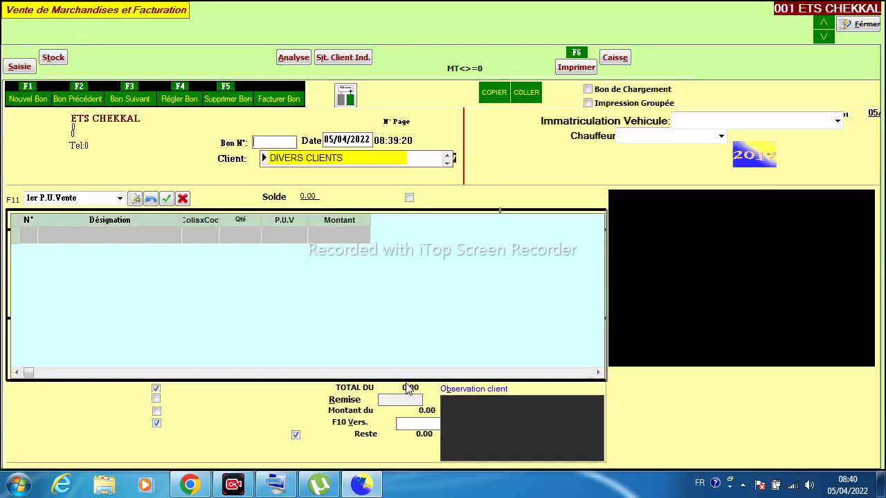